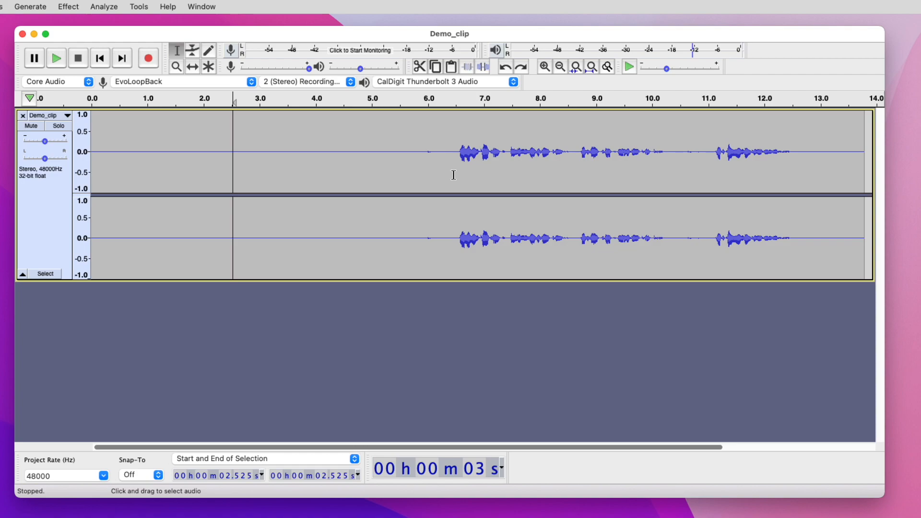
Step: Capture a noise profile from the speech-free section between about 0.65 s and 5.66 s using Noise Reduction
left_click(137, 163)
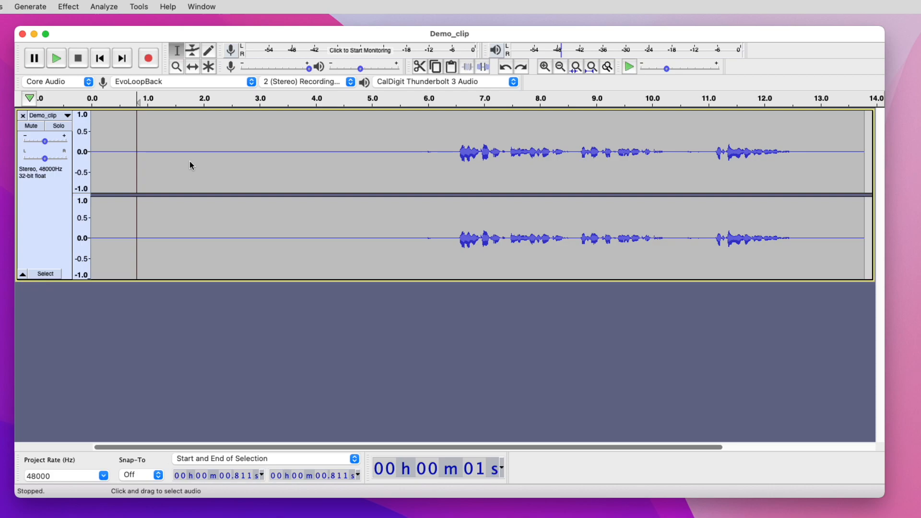
left_click(452, 157)
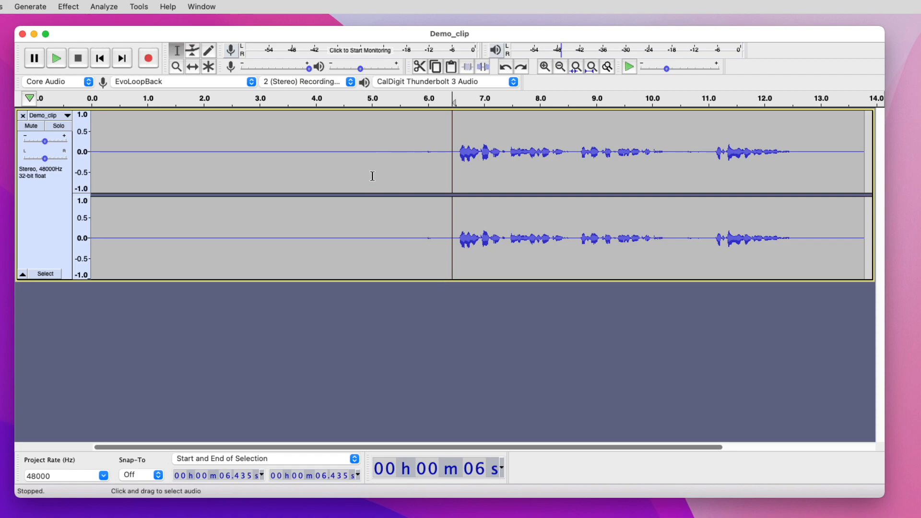
left_click(397, 170)
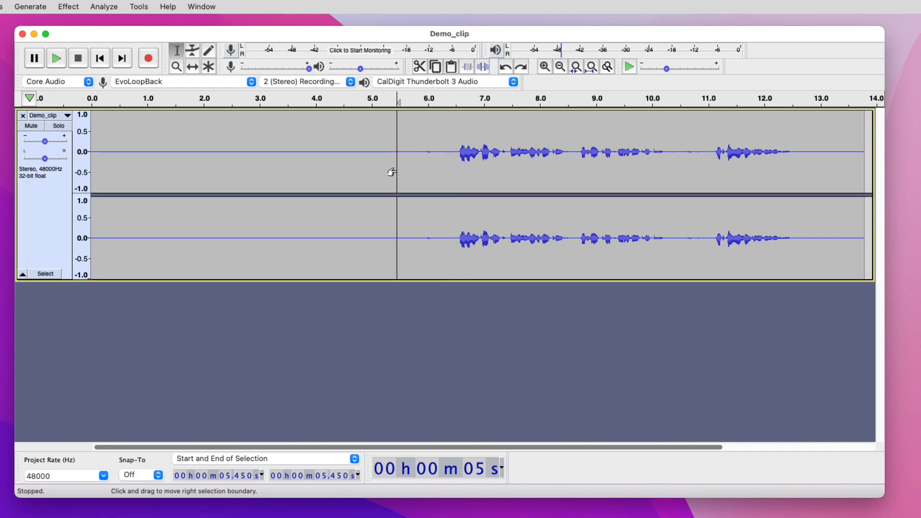
left_click_drag(408, 171, 123, 189)
left_click(68, 6)
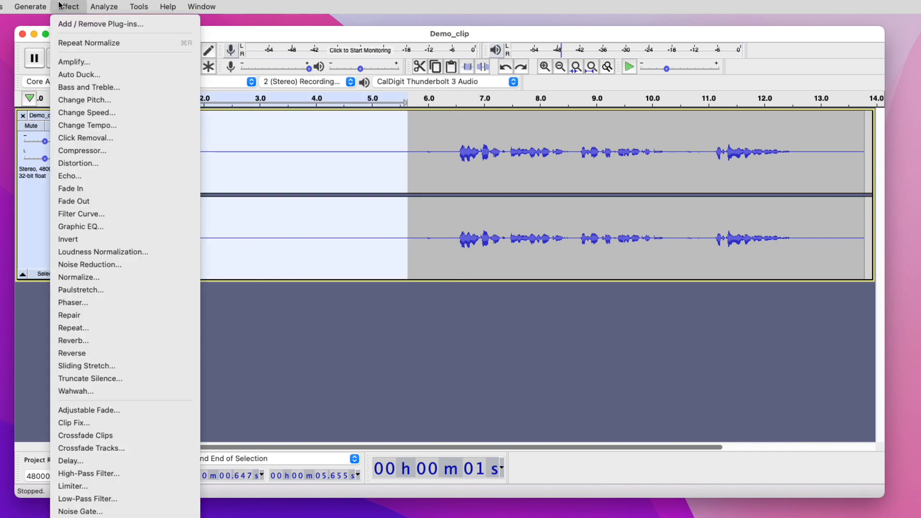
left_click(133, 263)
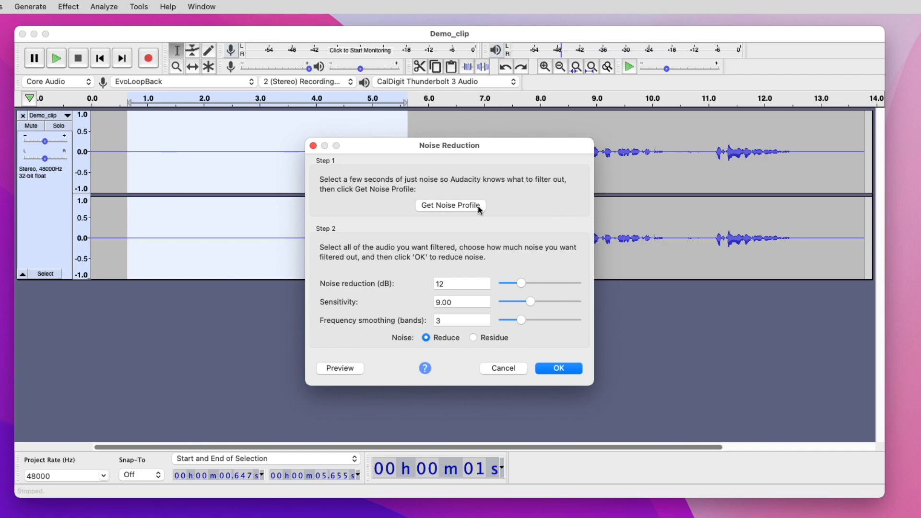
left_click(451, 206)
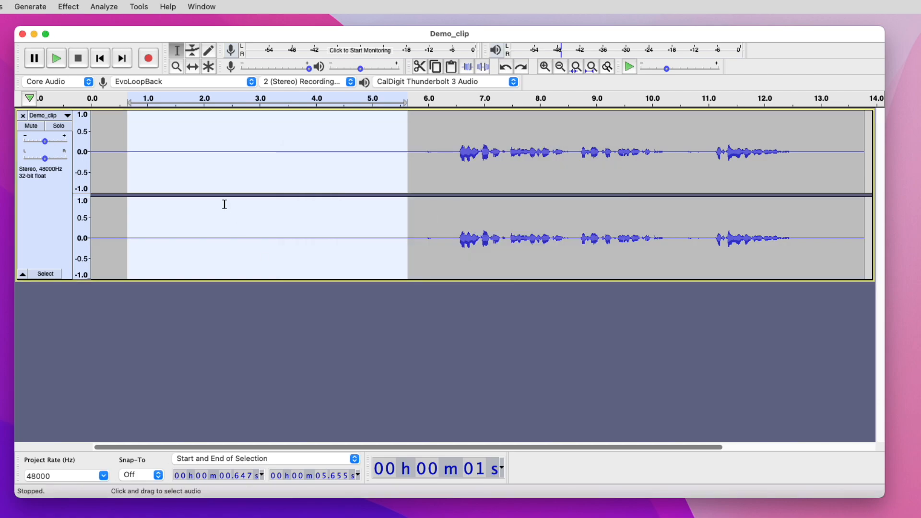
Step: Apply Noise Reduction to the entire track with 12 dB reduction, sensitivity 9.00 and 3 frequency smoothing bands
left_click(443, 178)
left_click(225, 169)
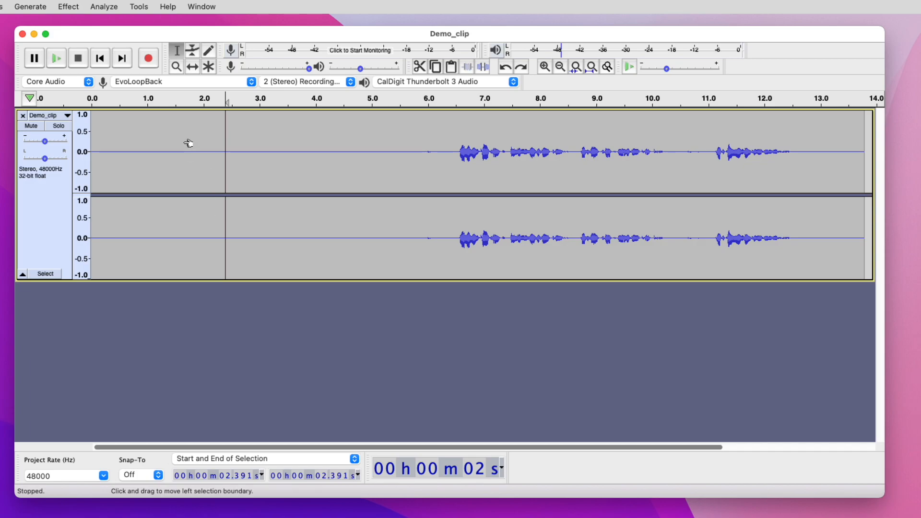
key("super+a")
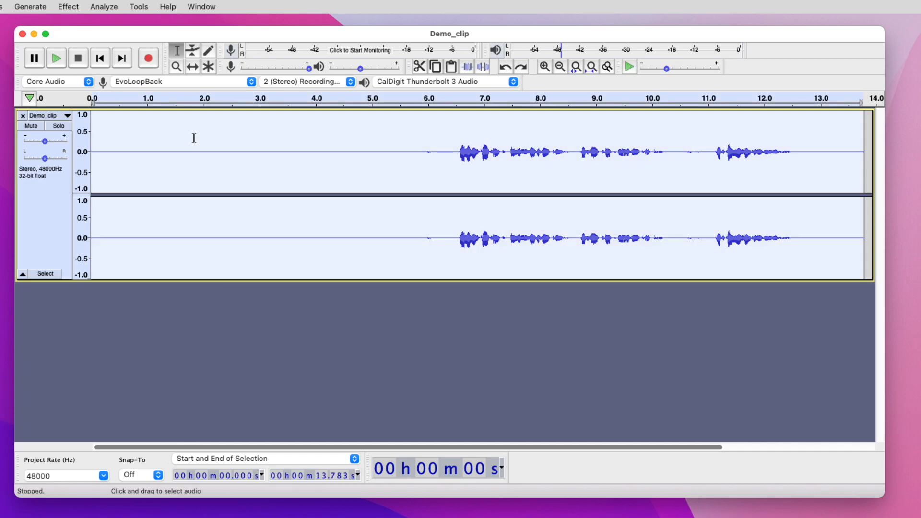
left_click(68, 7)
left_click(115, 264)
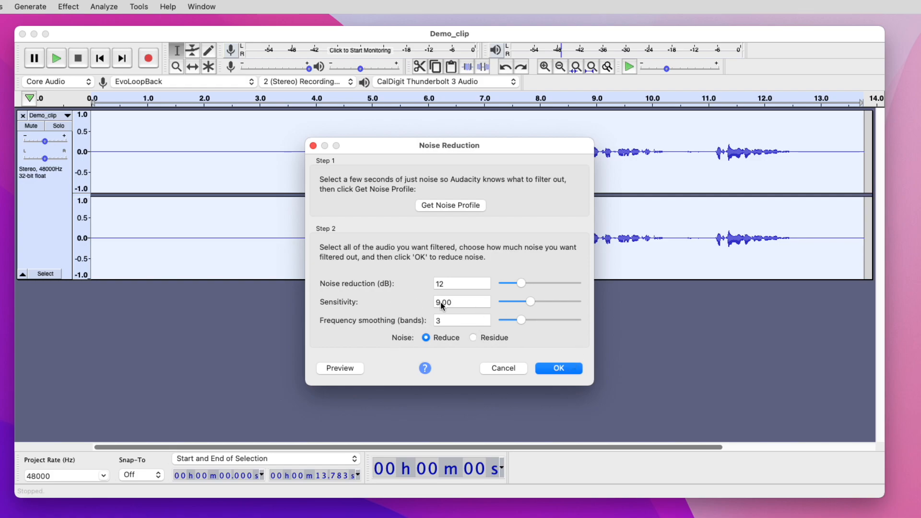
left_click(552, 368)
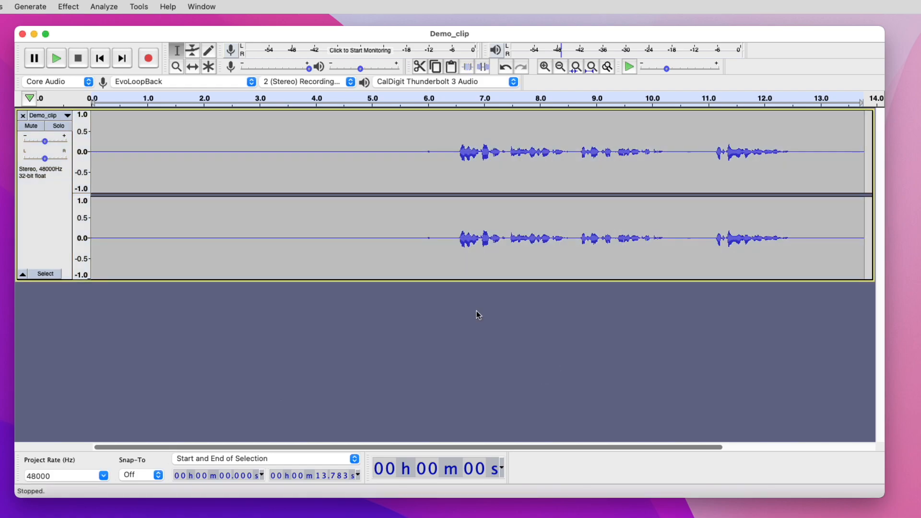
Step: Play the noise-reduced opening of the clip from about 1.15 s, and stop playback
left_click(195, 174)
left_click(155, 177)
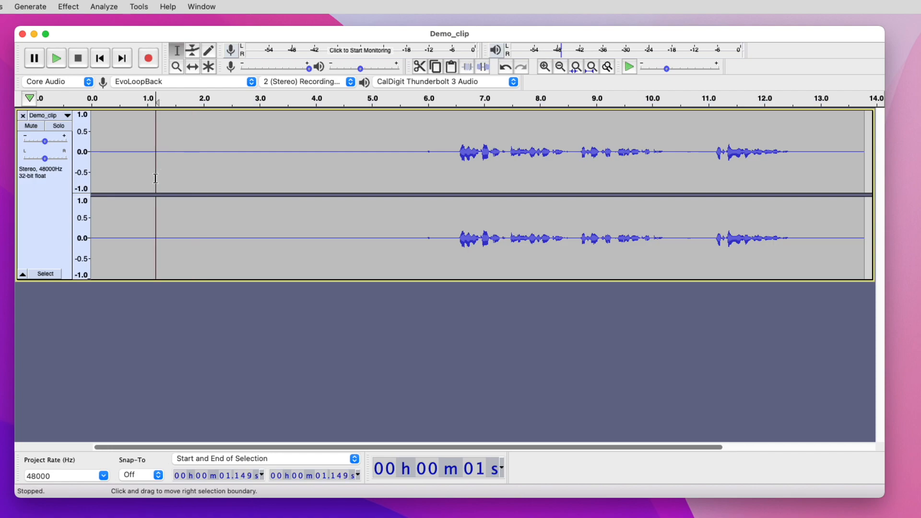
key("space")
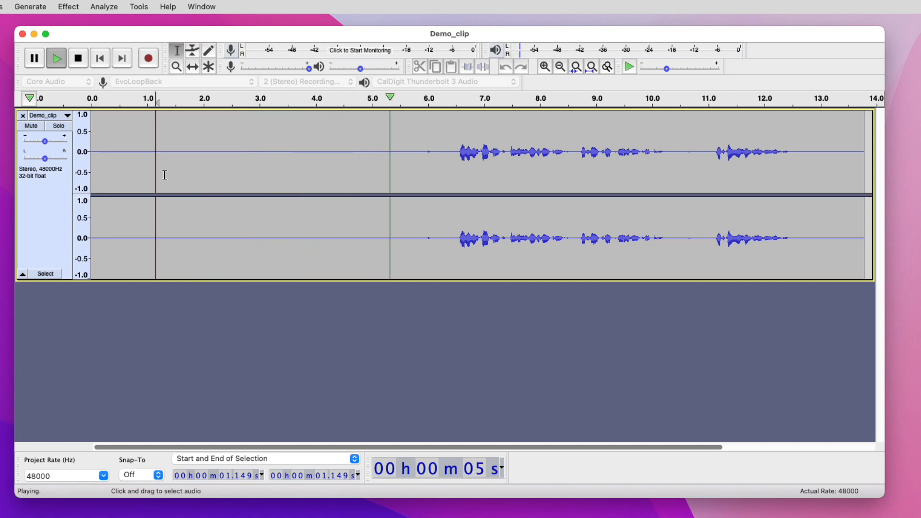
key("space")
Step: Undo the noise reduction and play the original opening from about 0.39 s for comparison
left_click(123, 155)
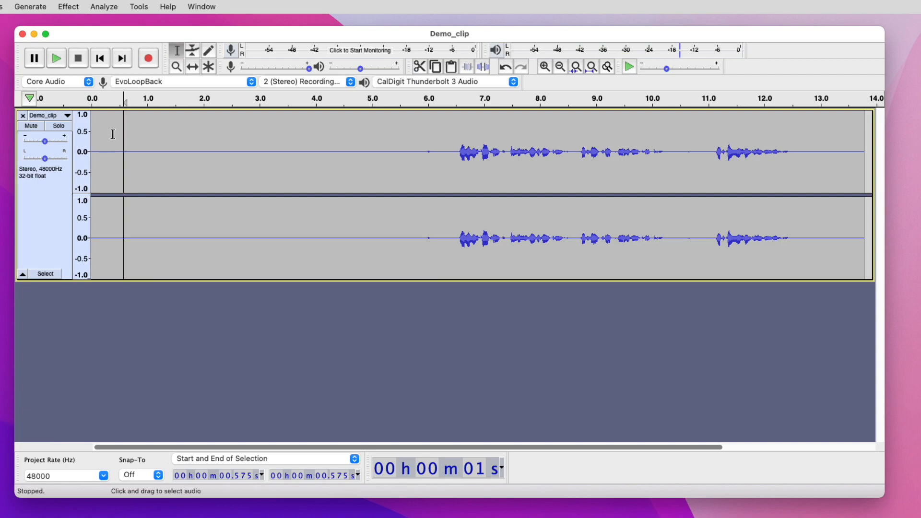
left_click(113, 133)
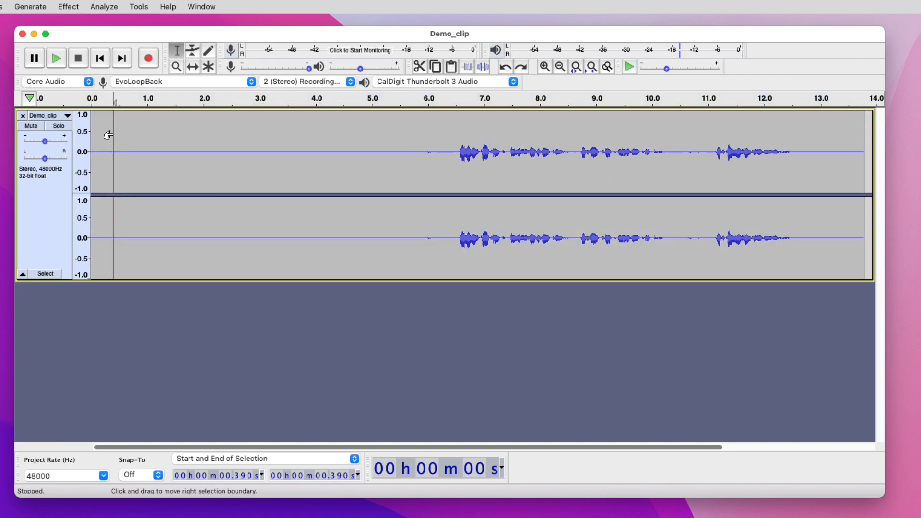
key("space")
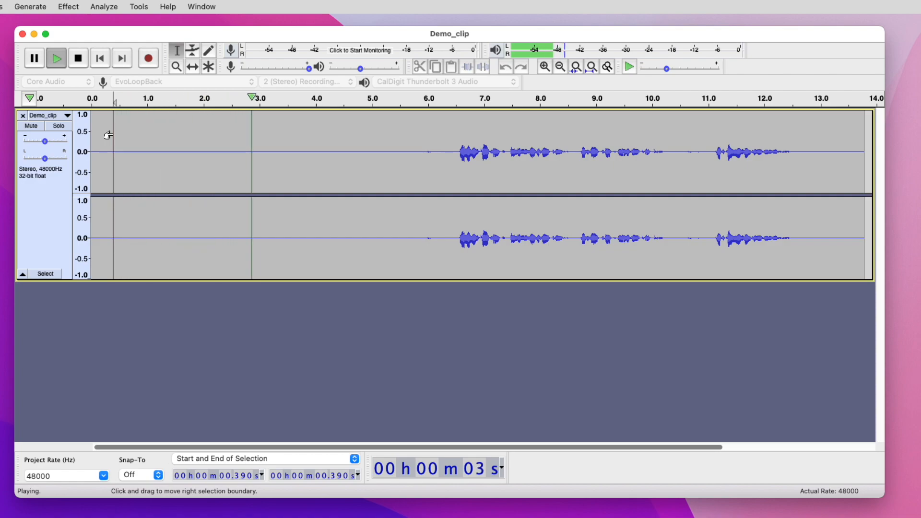
key("space")
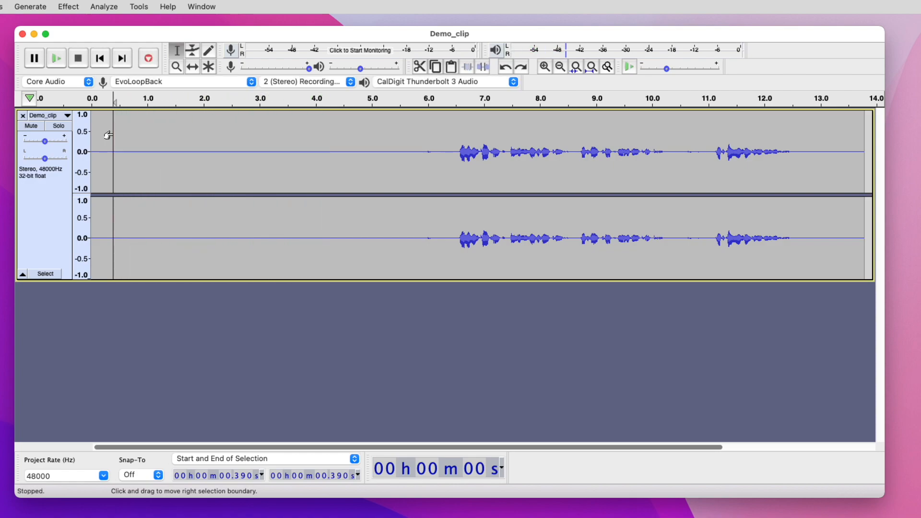
Step: Redo the noise reduction and play the cleaned opening from about 0.31 s
left_click(109, 135)
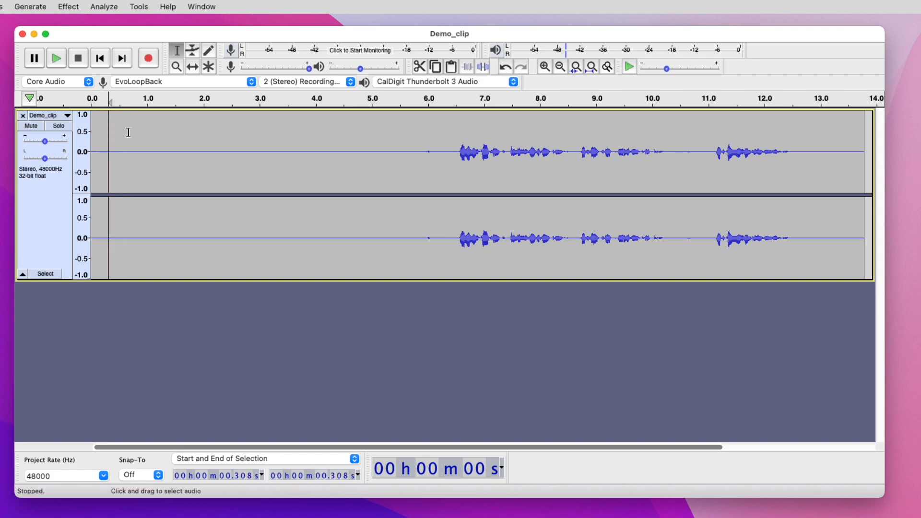
key("space")
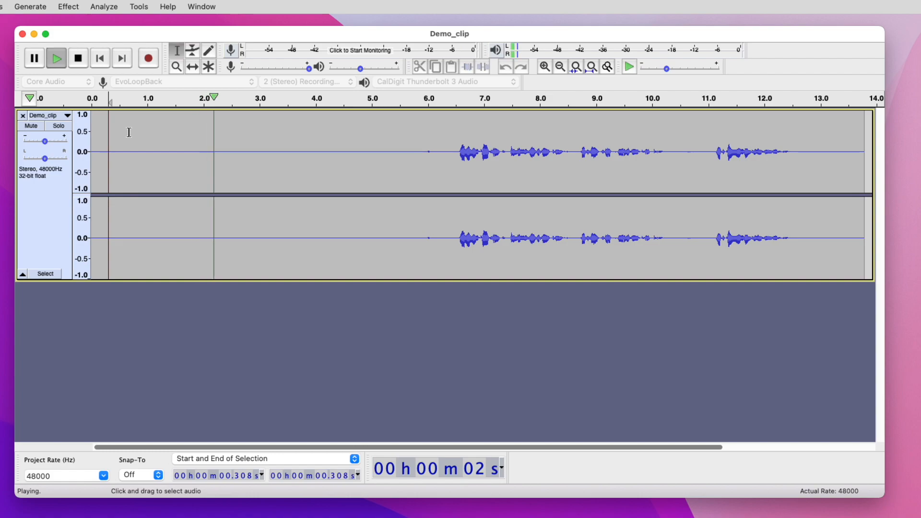
key("space")
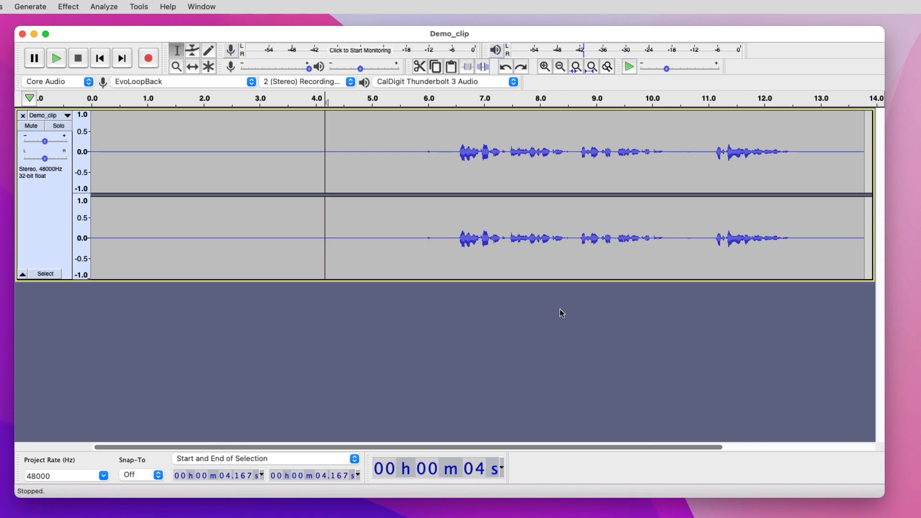
Step: Normalize the entire track to a peak amplitude of -1.0 dB with DC offset removal enabled
left_click(198, 137)
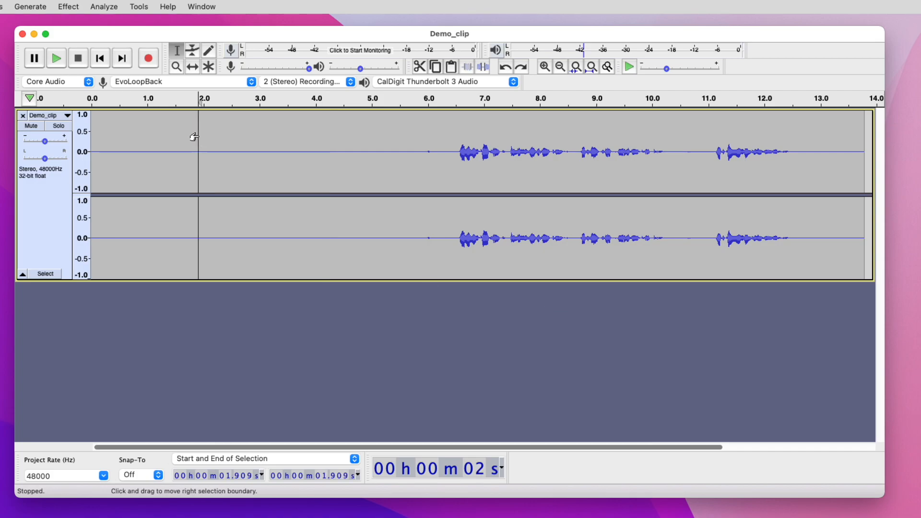
key("super+a")
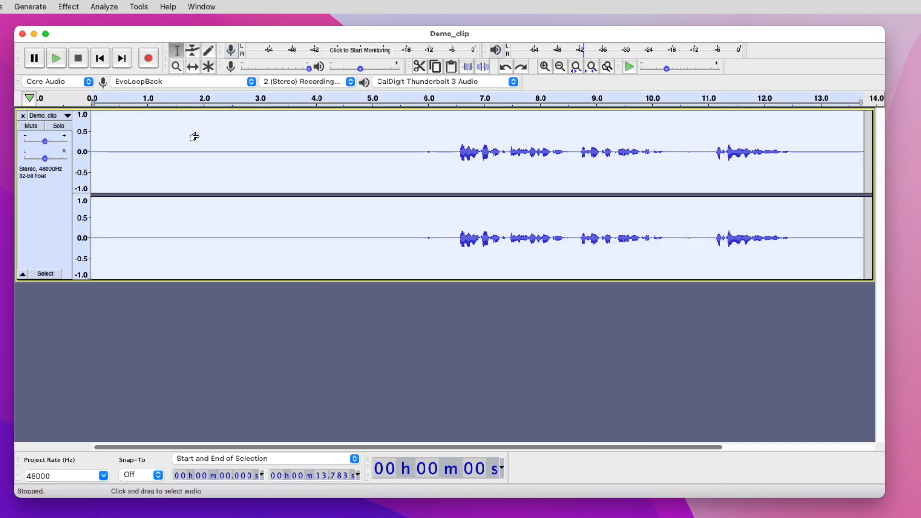
left_click(72, 6)
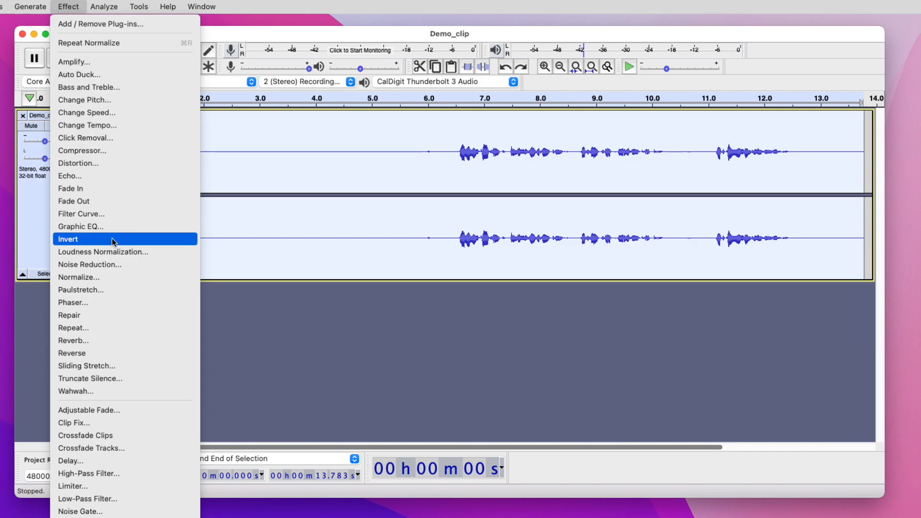
left_click(91, 277)
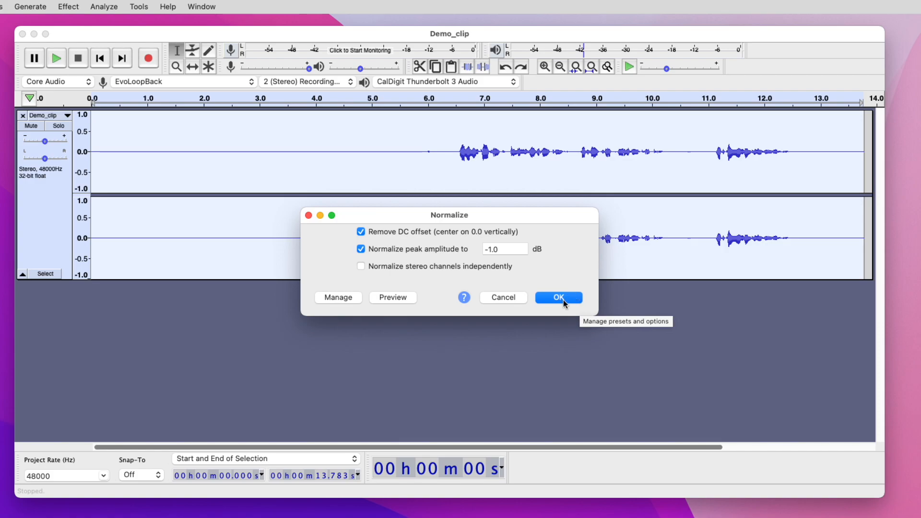
left_click(566, 297)
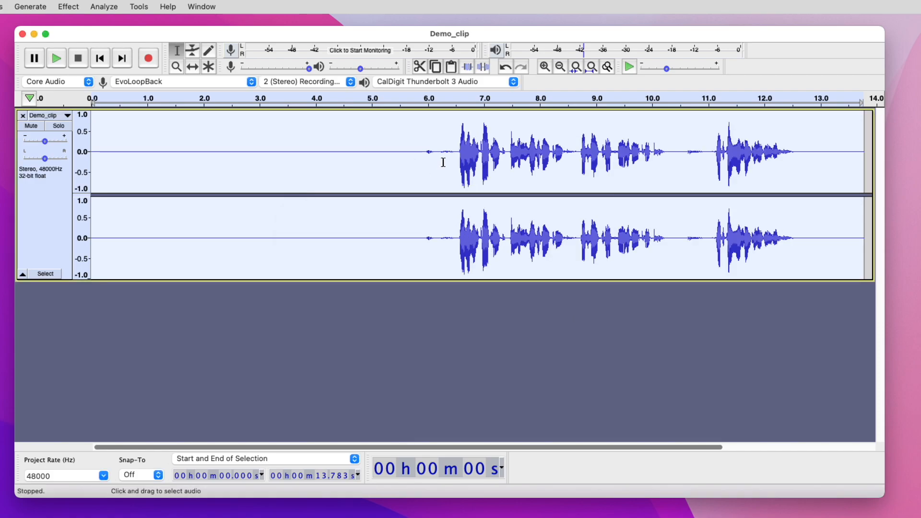
Step: Play the normalized speech from about 4.83 s to check its sound, and stop playback
left_click(802, 152)
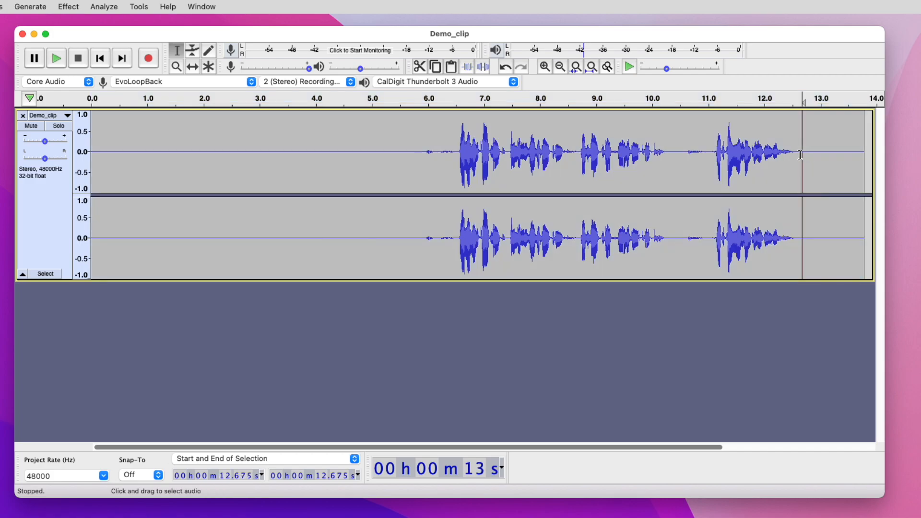
left_click(413, 155)
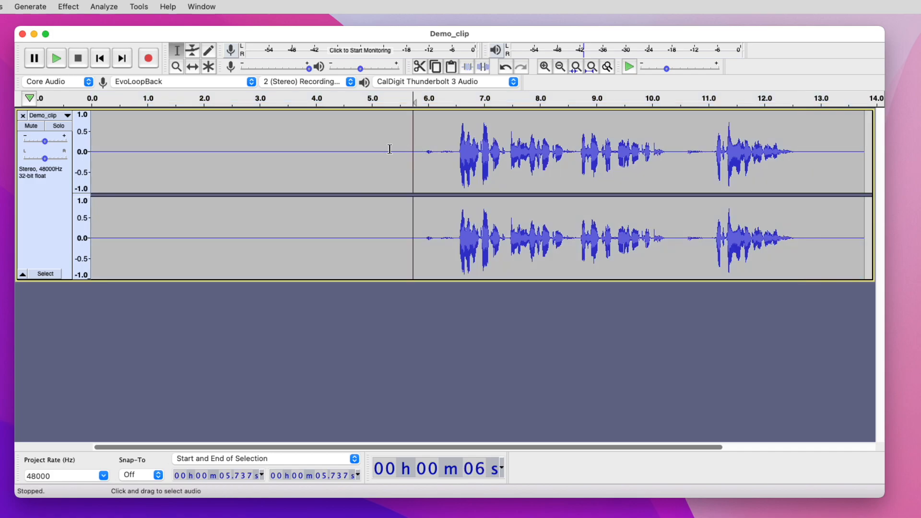
left_click(319, 151)
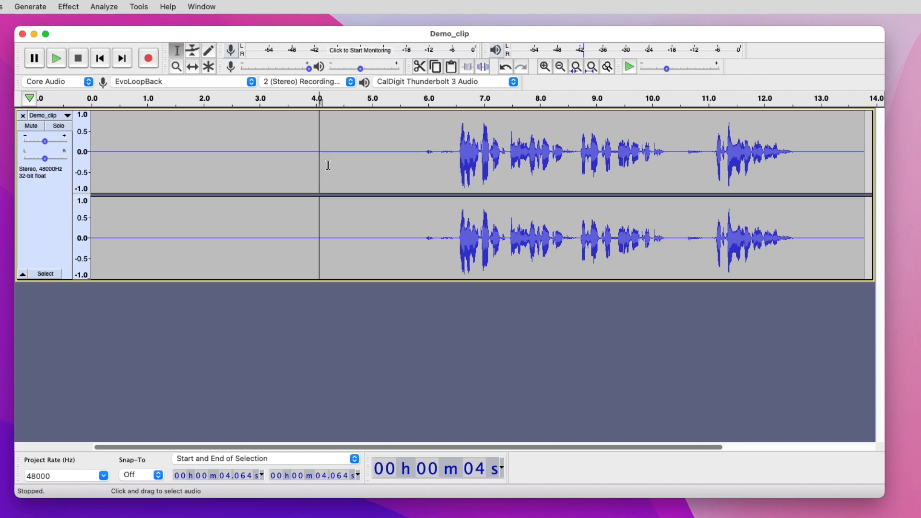
left_click(362, 142)
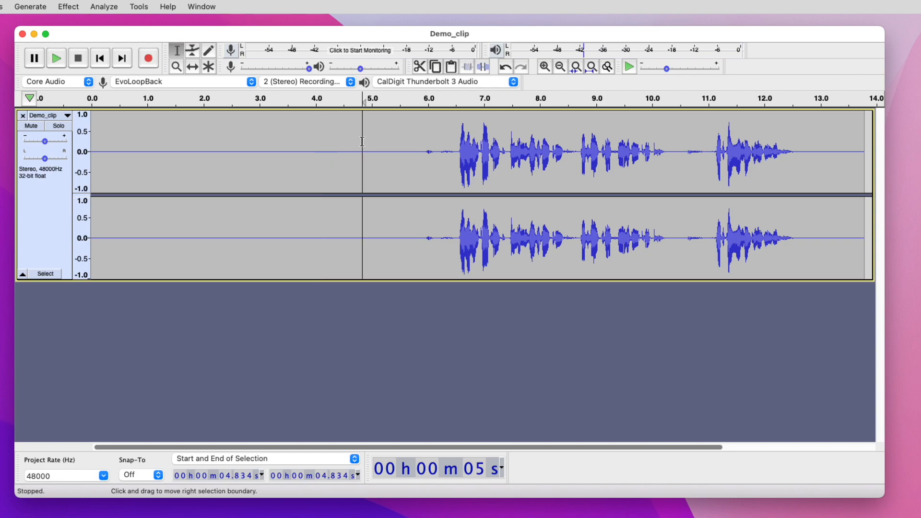
key("space")
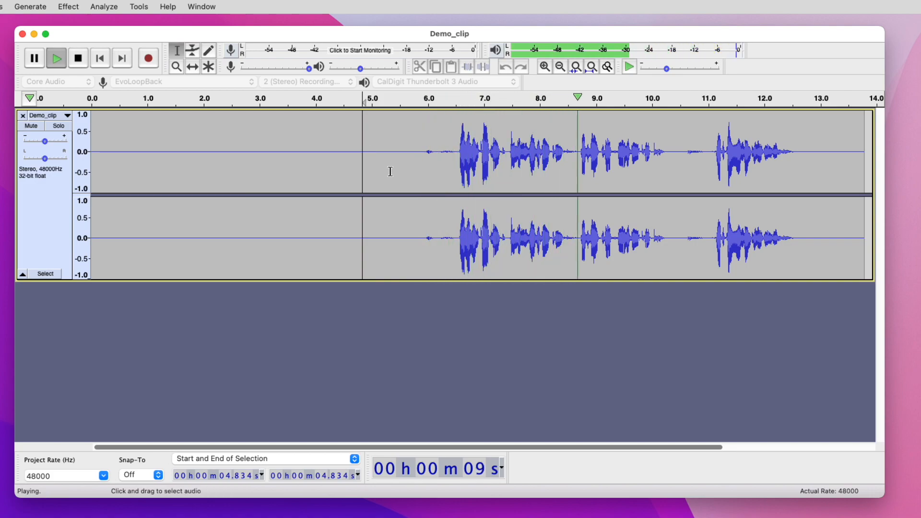
key("space")
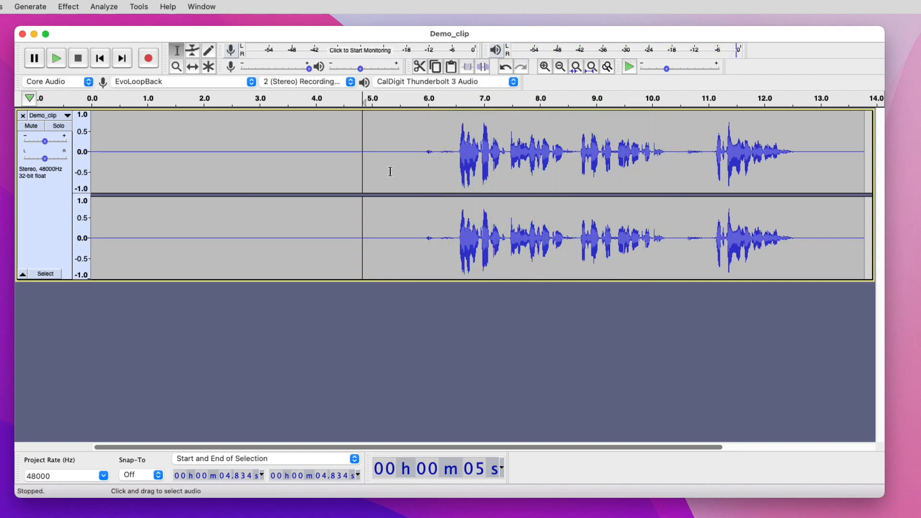